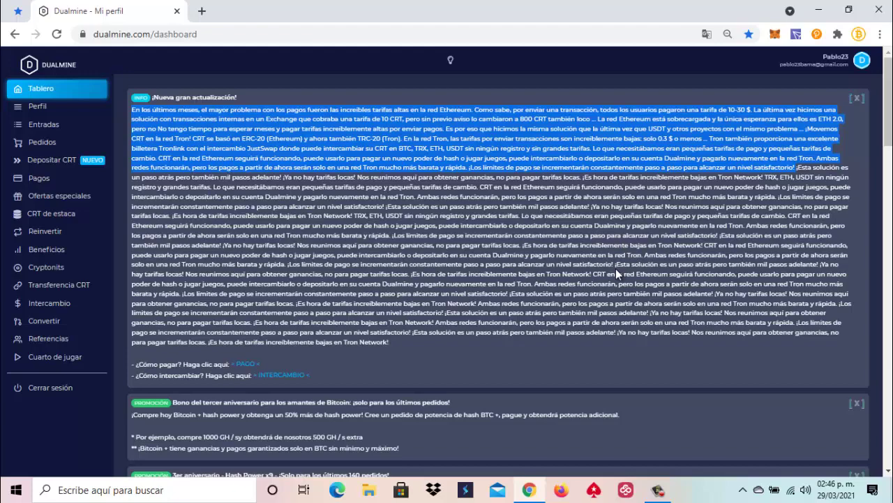
# - Review the dashboard's announcements and coin balances, and open the payout page linked in the update notice
pyautogui.scroll(-10, 613, 266)
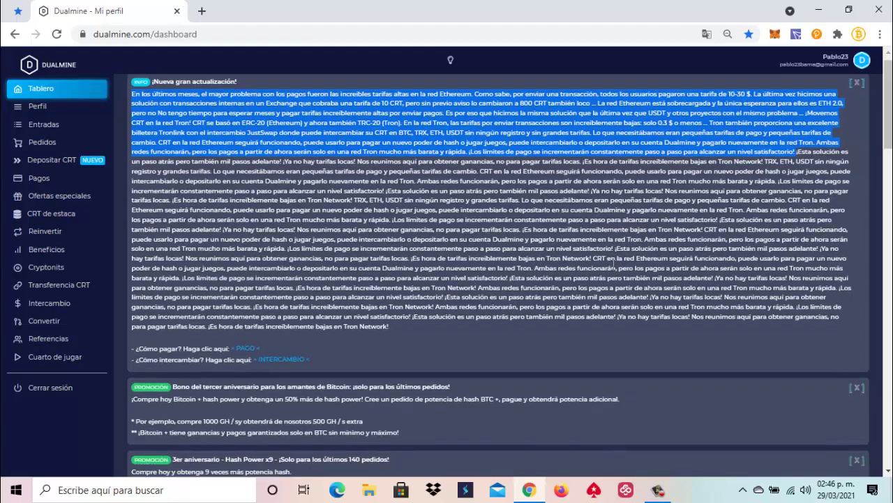
pyautogui.scroll(-2, 612, 264)
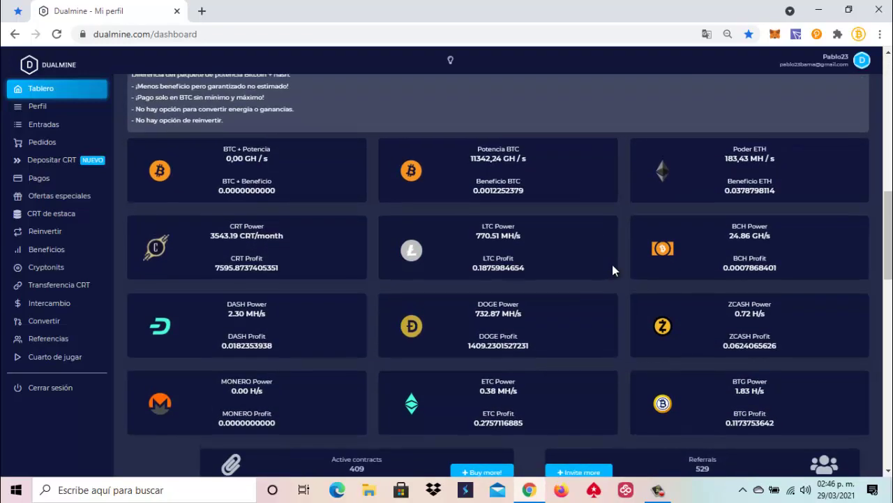
pyautogui.scroll(12, 612, 264)
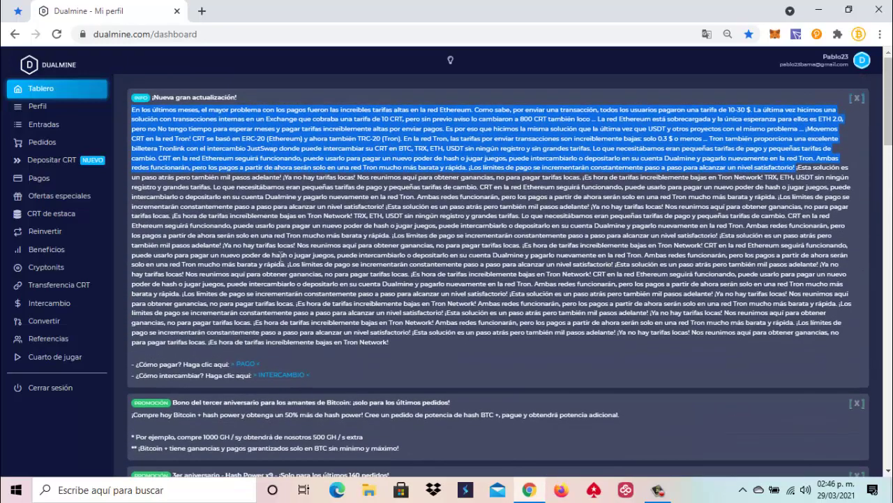
pyautogui.click(249, 366)
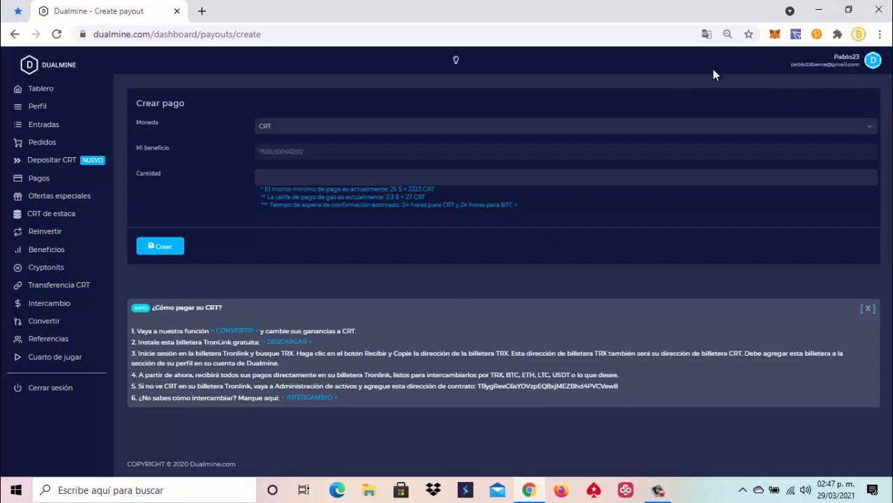
# - Copy the CRT contract address from item 5 of the payout instructions
pyautogui.moveTo(740, 156)
pyautogui.doubleClick(539, 386)
pyautogui.hotkey('ctrl', 'c')
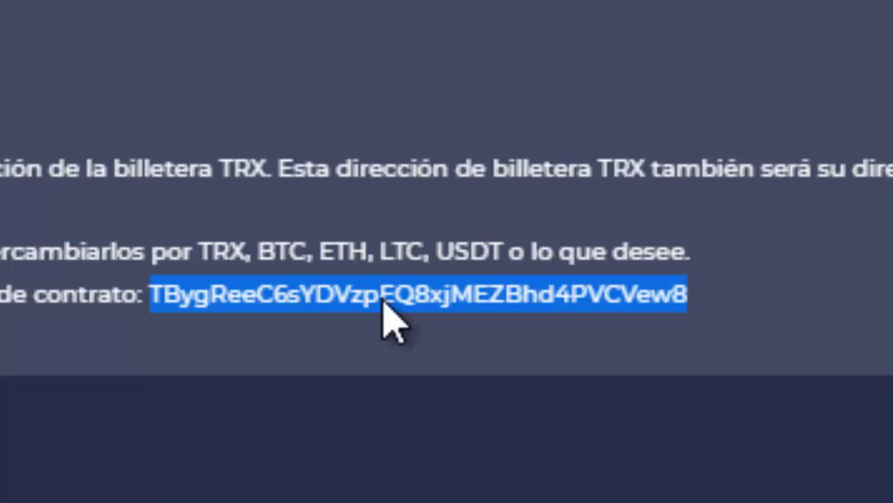
pyautogui.rightClick(384, 302)
pyautogui.click(513, 359)
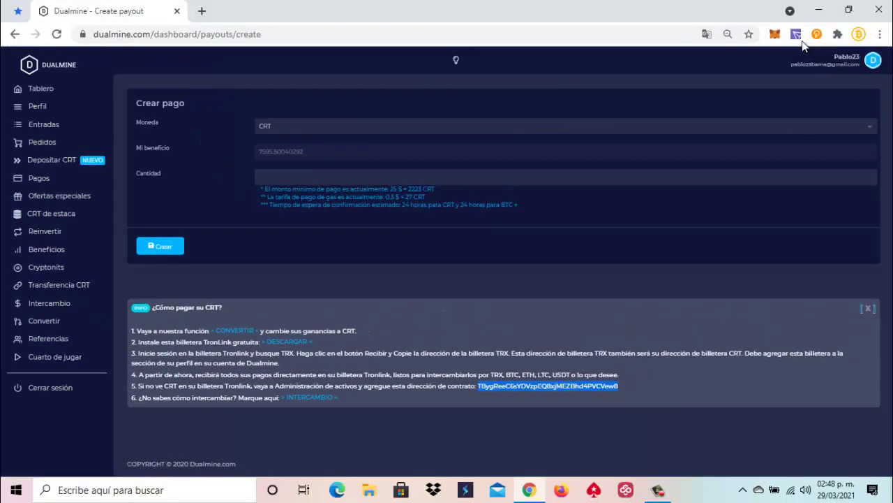
# - Open the TronLink wallet and go to its Asset Management page for adding a token
pyautogui.click(797, 35)
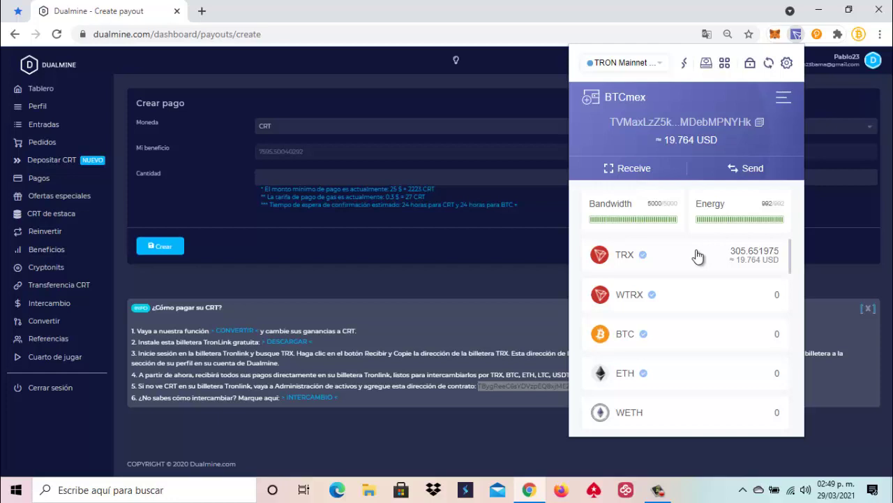
pyautogui.scroll(-4, 719, 314)
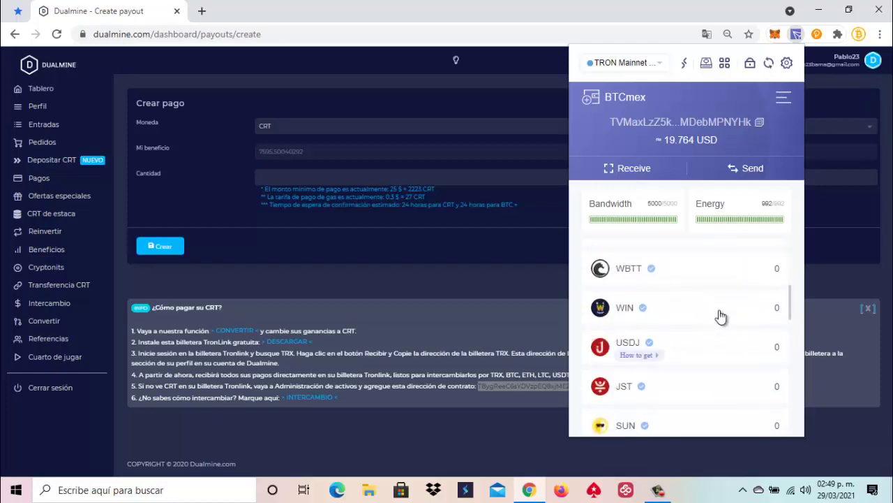
pyautogui.scroll(-8, 721, 316)
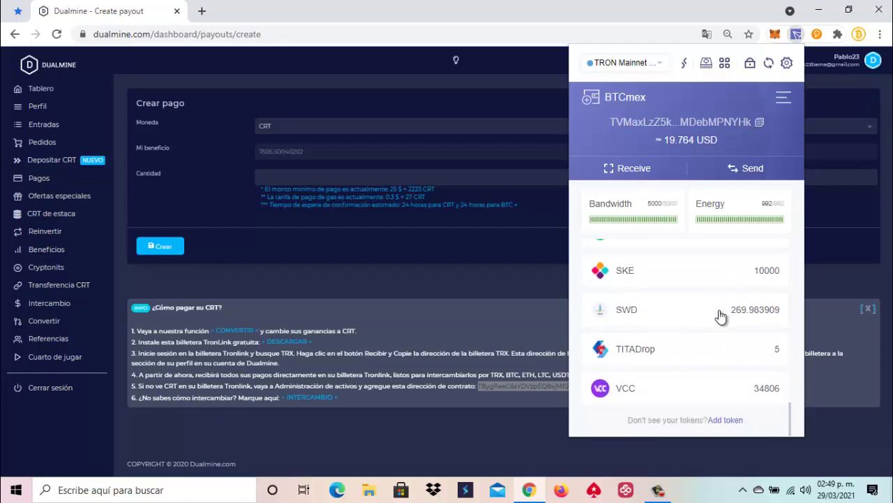
pyautogui.click(733, 420)
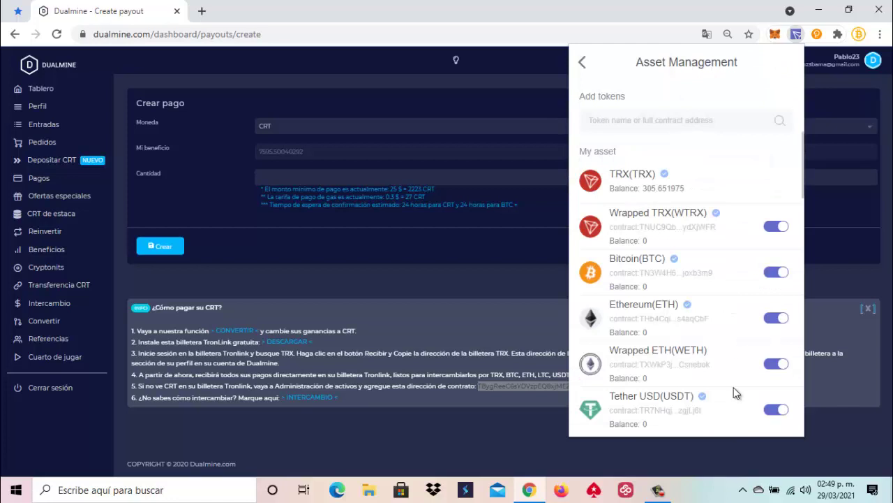
pyautogui.click(582, 62)
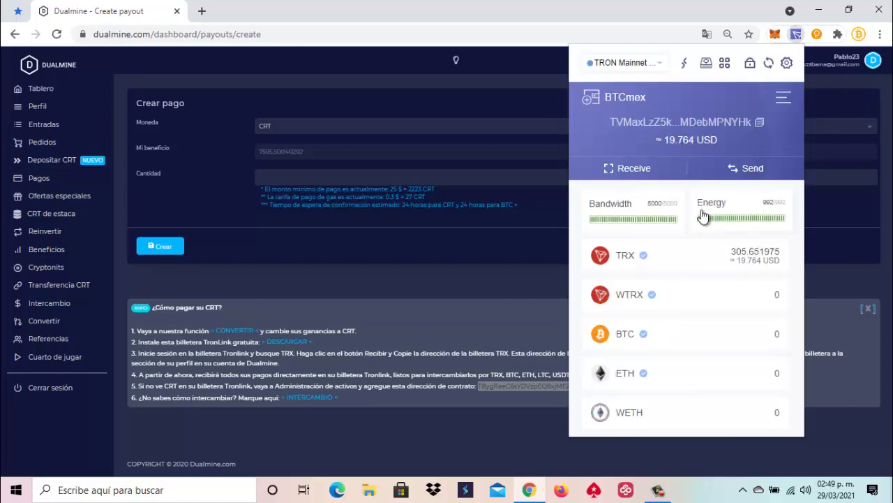
pyautogui.scroll(-5, 730, 310)
pyautogui.scroll(-10, 730, 310)
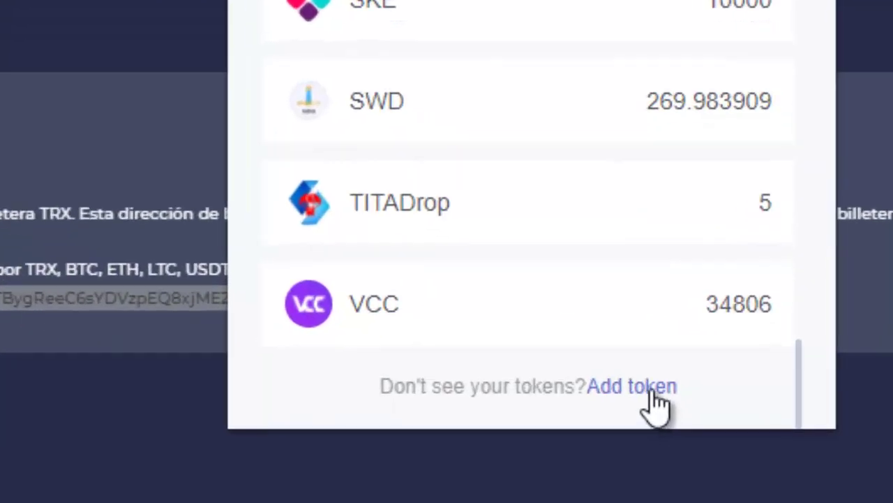
pyautogui.click(694, 410)
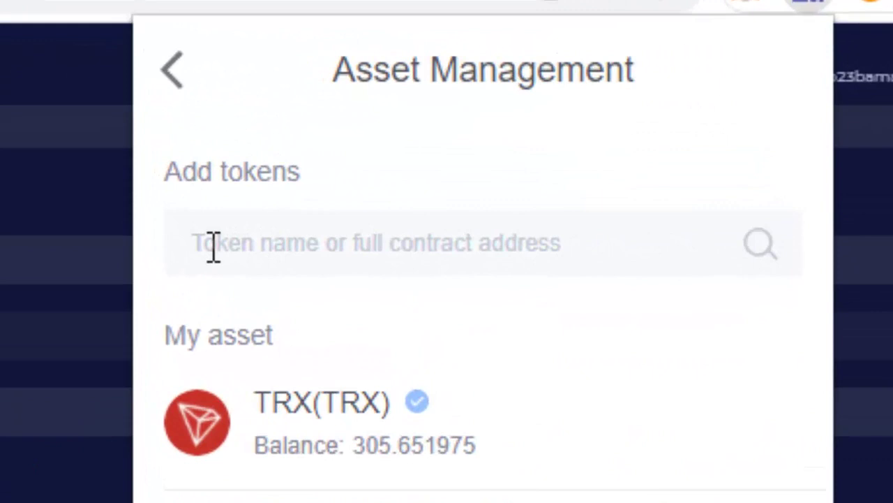
# - Look up the token by the copied contract address, enable Cryptonits (CRT) and return to the wallet overview
pyautogui.click(212, 247)
pyautogui.rightClick(210, 249)
pyautogui.click(328, 499)
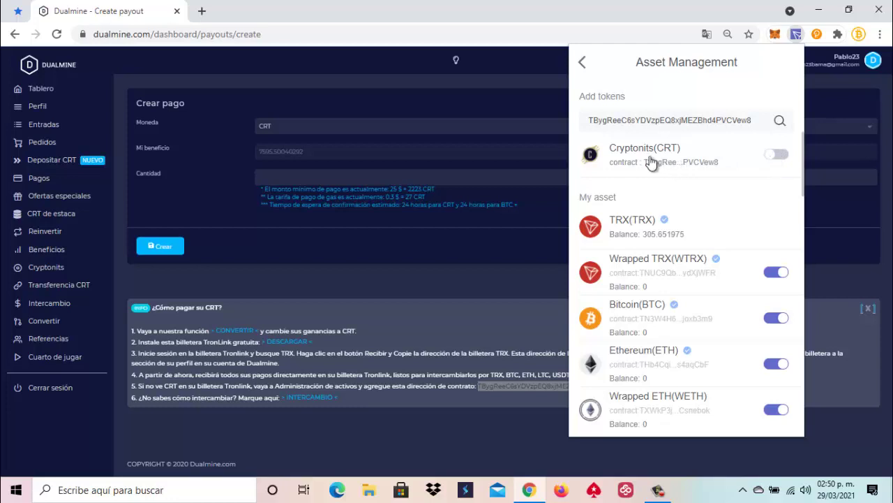
pyautogui.click(782, 154)
pyautogui.click(582, 63)
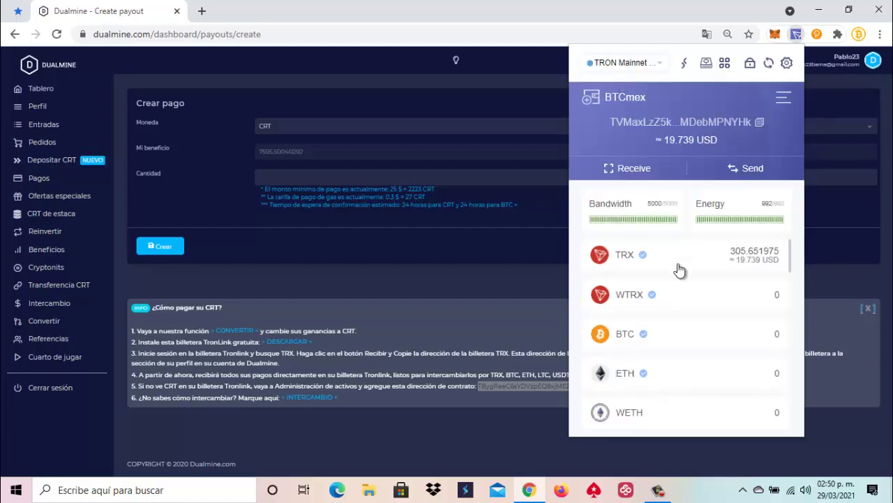
# - Find CRT in the wallet's asset list and view the Cryptonits token's page
pyautogui.scroll(-10, 680, 270)
pyautogui.scroll(-5, 680, 270)
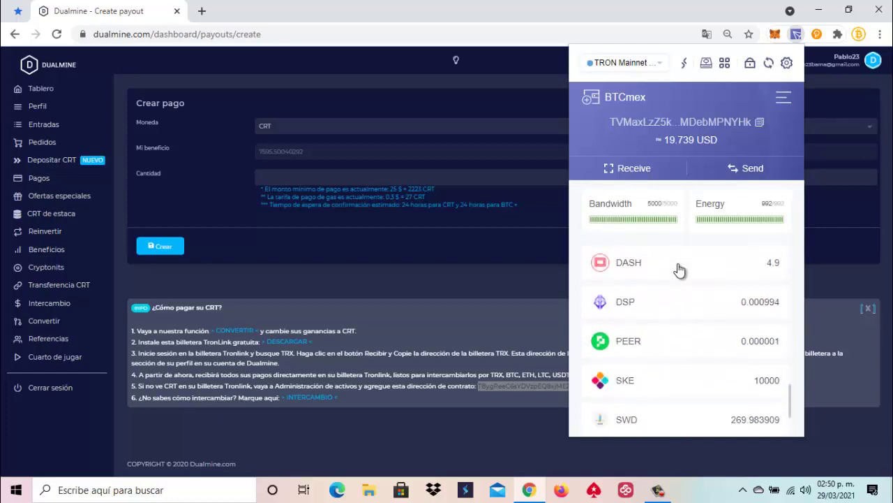
pyautogui.click(687, 339)
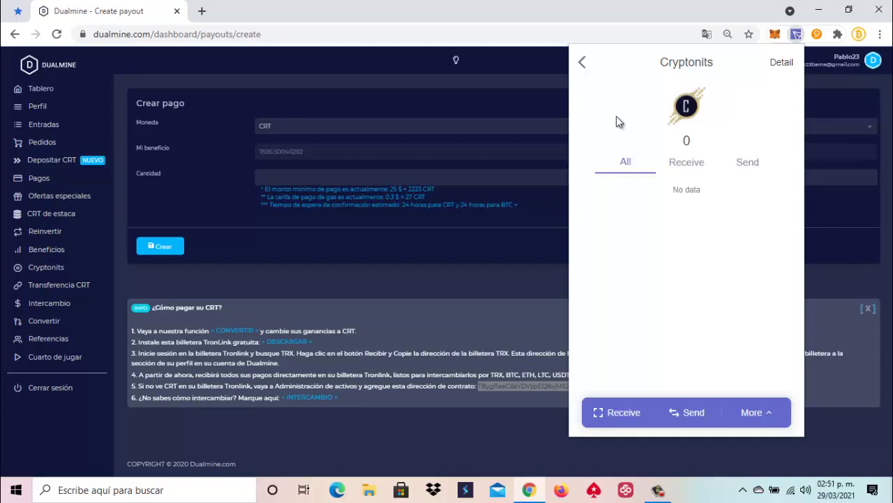
pyautogui.click(584, 64)
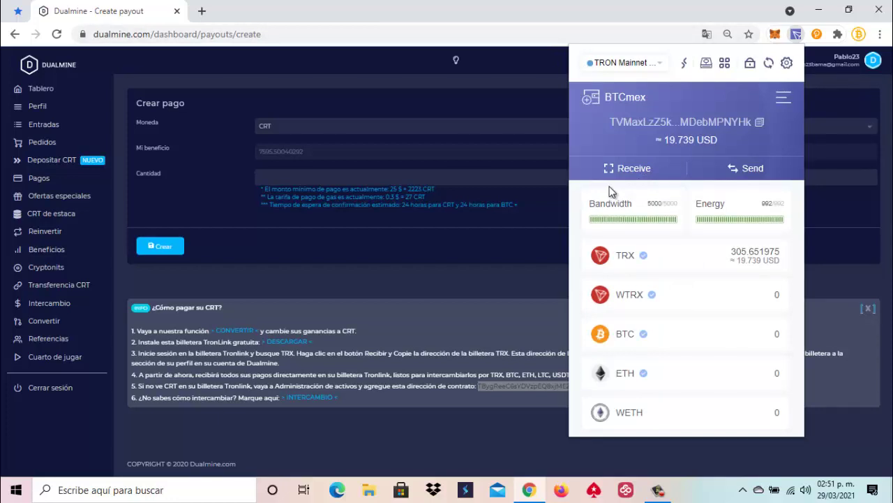
pyautogui.scroll(-4, 684, 314)
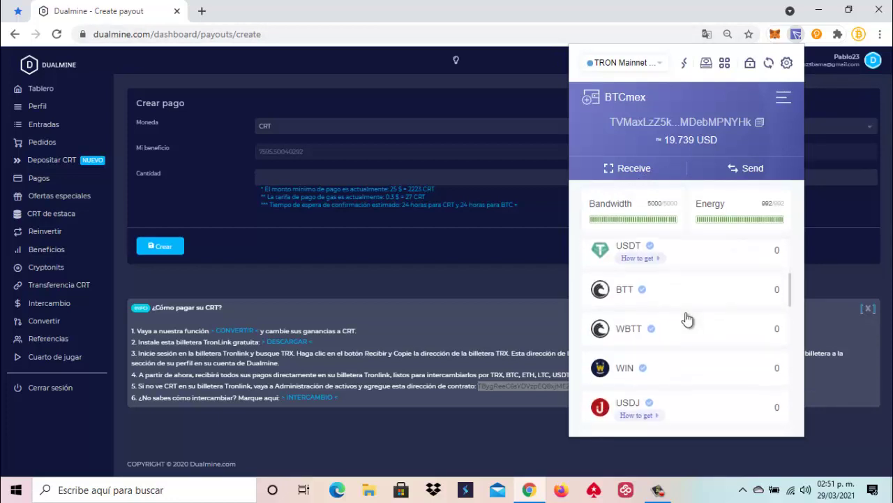
pyautogui.scroll(-8, 687, 319)
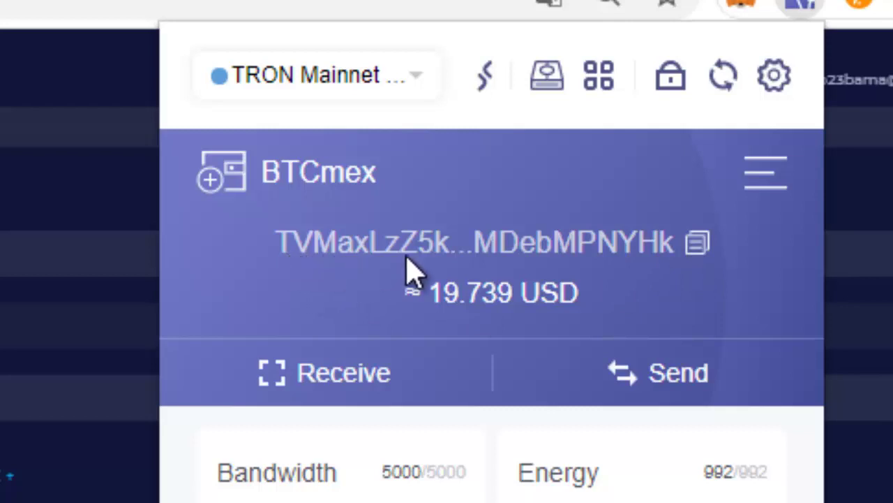
# - Copy the TronLink wallet address and open the Dualmine profile settings
pyautogui.click(699, 246)
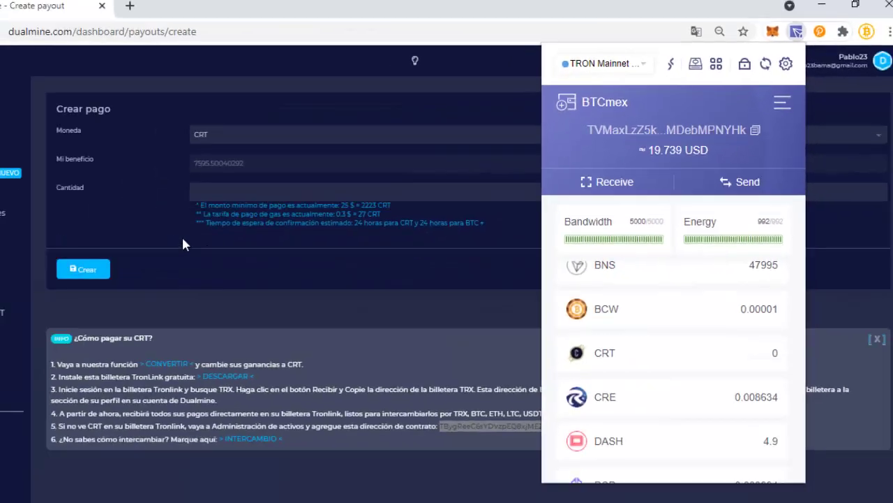
pyautogui.click(183, 244)
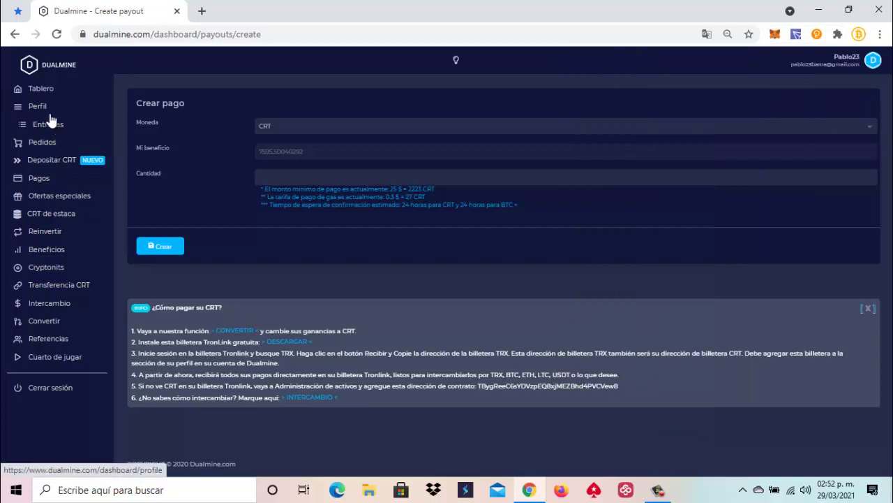
pyautogui.click(53, 108)
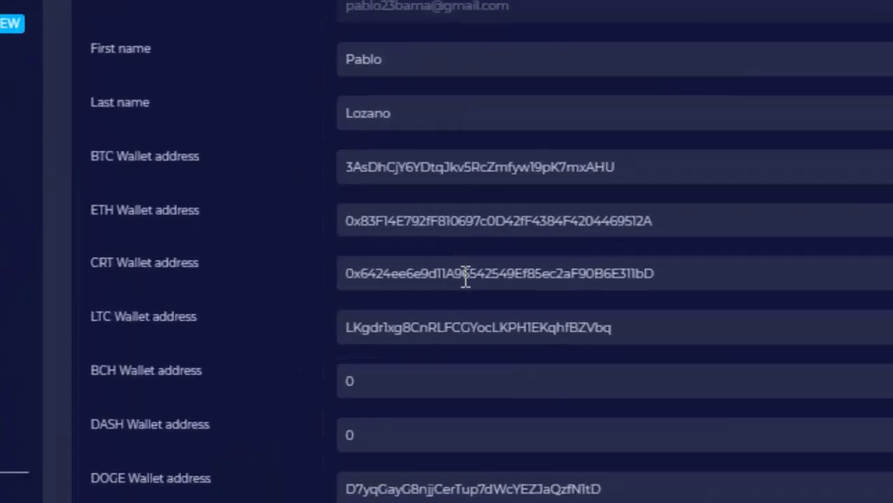
# - Replace the CRT wallet address in the profile with the copied TronLink address
pyautogui.doubleClick(313, 279)
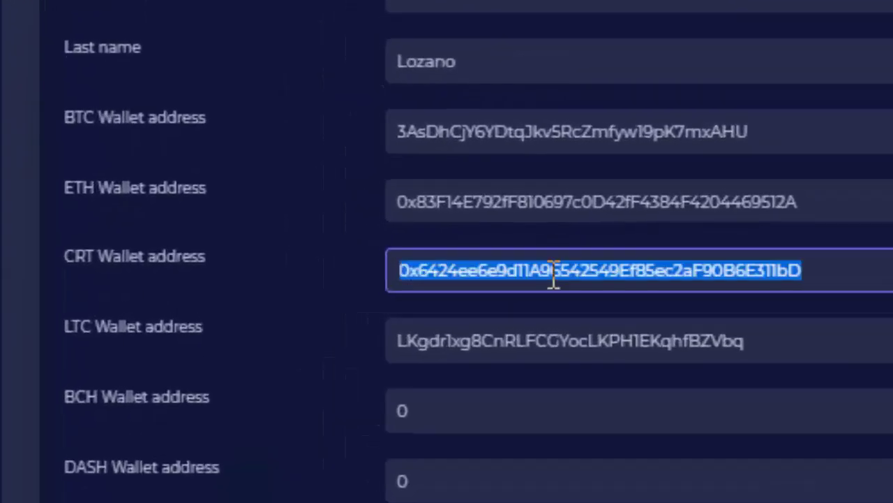
pyautogui.rightClick(553, 276)
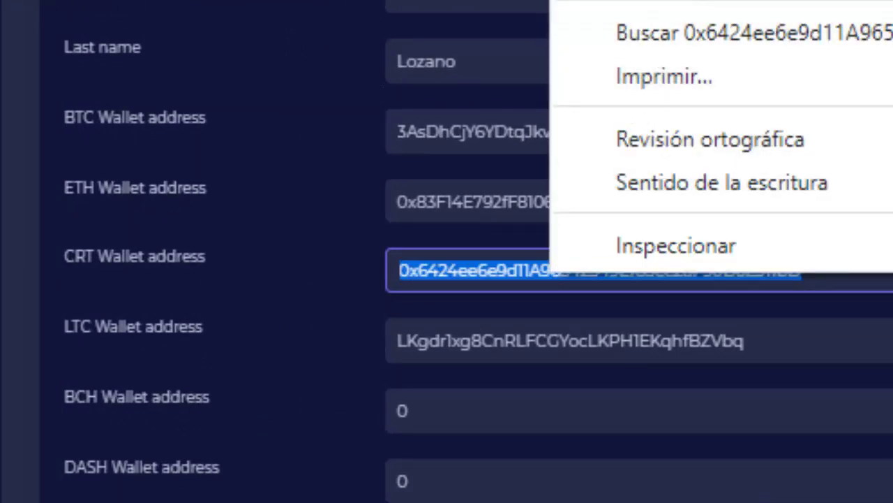
pyautogui.hotkey('ctrl', 'v')
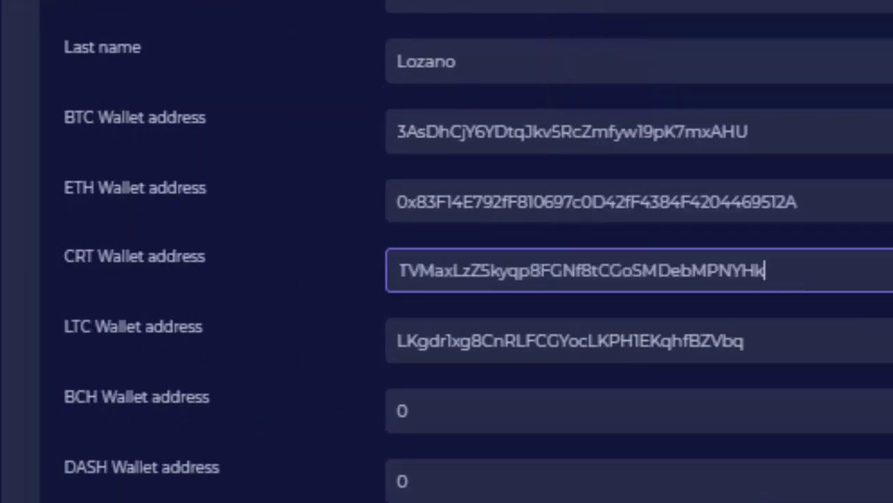
pyautogui.click(345, 307)
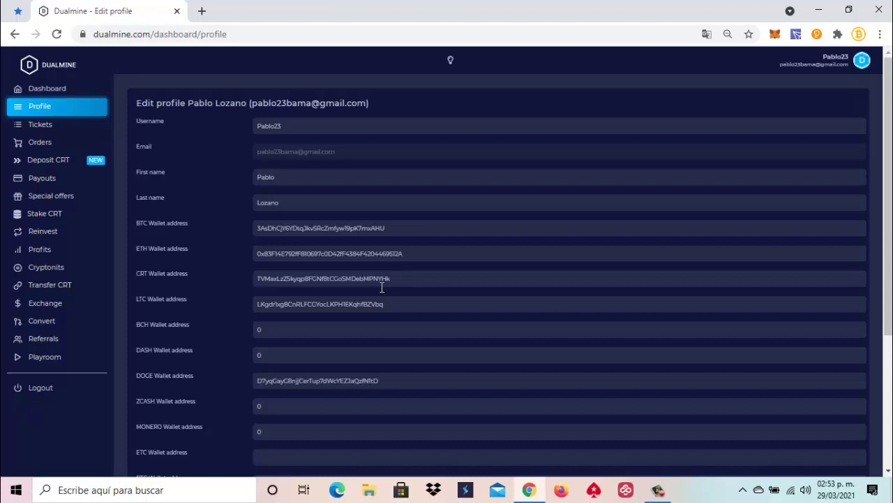
# - Check the profile's wallet fields and save the profile changes
pyautogui.scroll(-5, 382, 292)
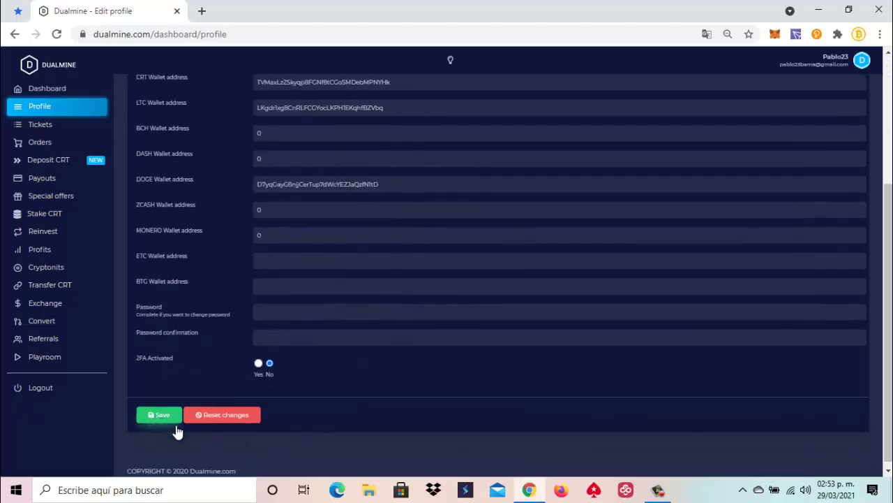
pyautogui.scroll(-1, 343, 436)
pyautogui.scroll(5, 342, 440)
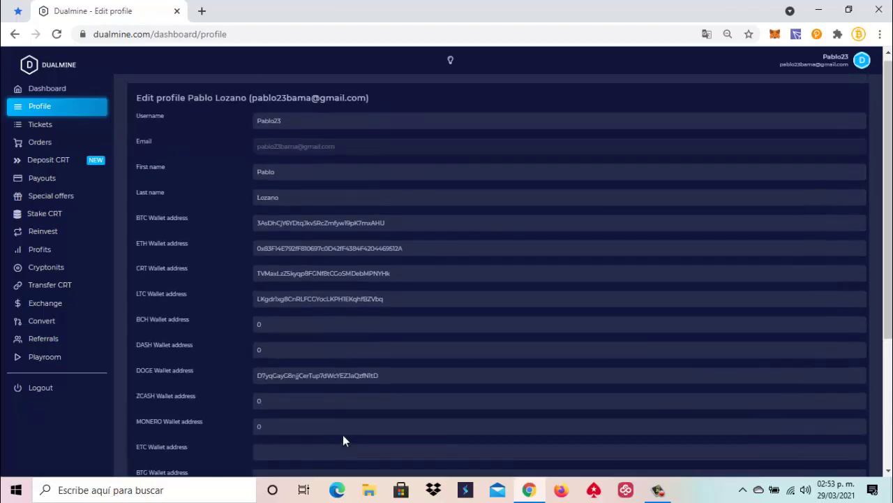
pyautogui.scroll(-5, 341, 435)
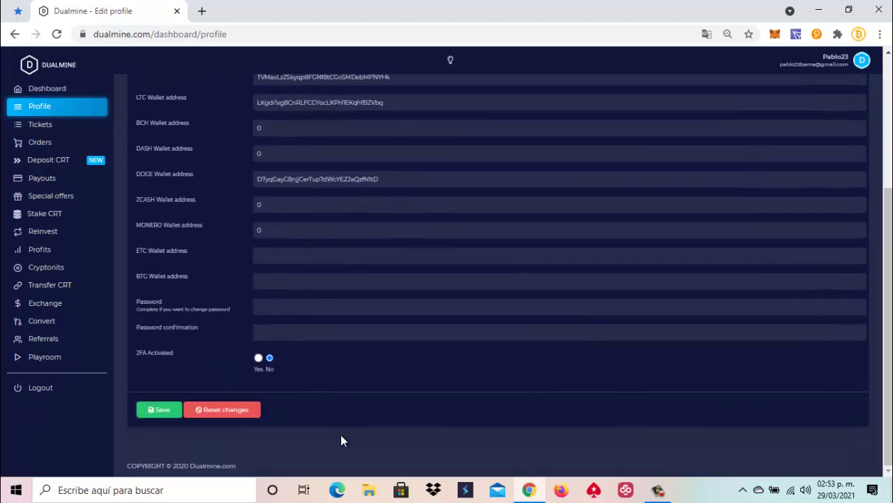
pyautogui.click(166, 417)
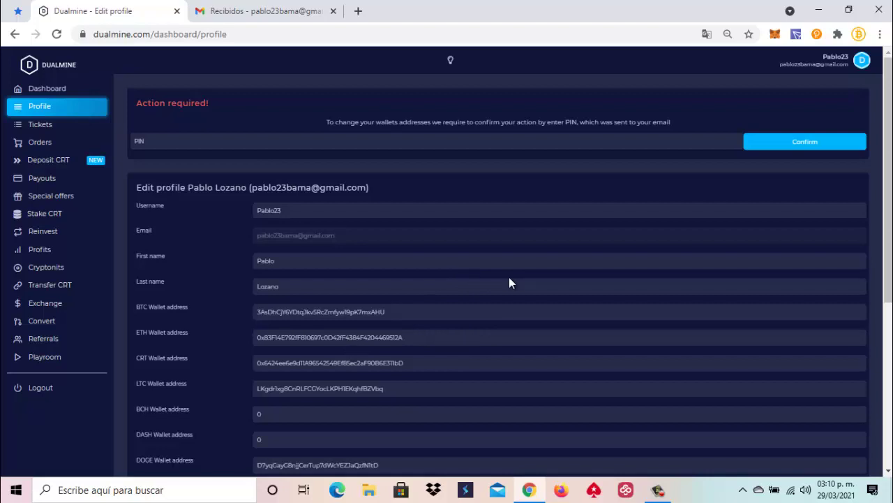
# - Review the wallet addresses listed under the PIN confirmation request and return to the dashboard
pyautogui.scroll(-2, 509, 277)
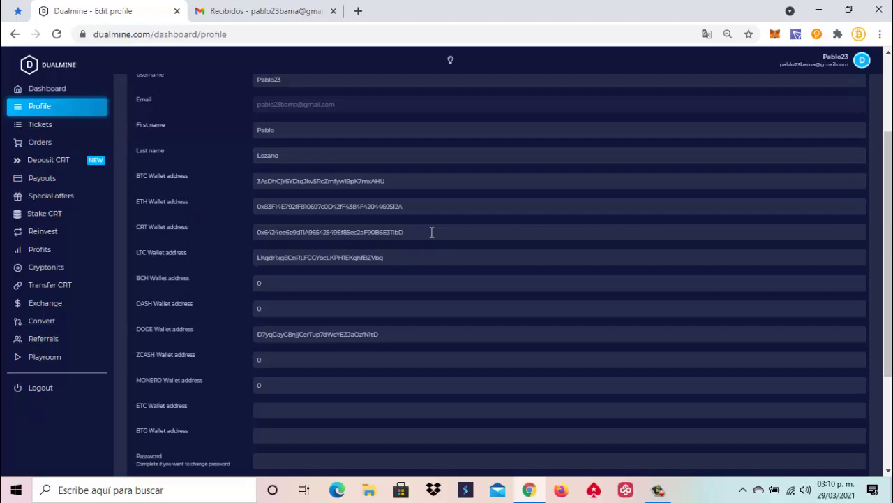
pyautogui.scroll(-3, 431, 232)
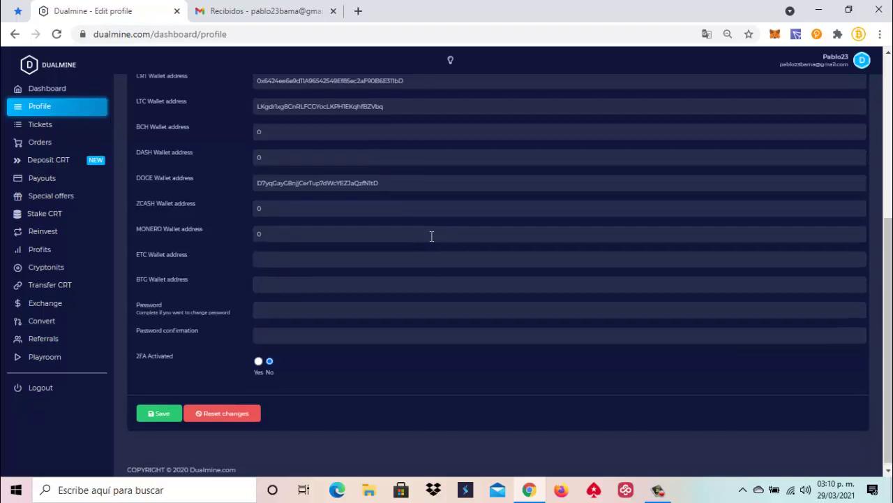
pyautogui.scroll(3, 431, 235)
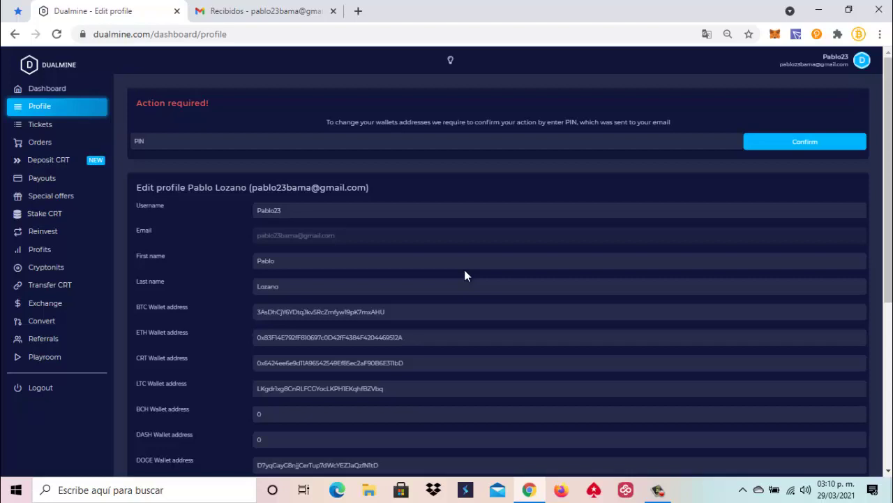
pyautogui.click(58, 93)
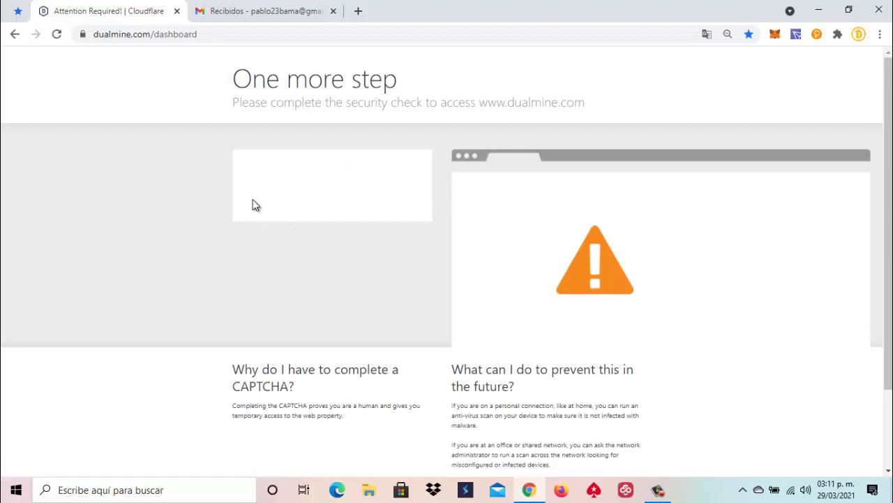
# - Complete the site's CAPTCHA security check and open a new payout request from the payouts list
pyautogui.click(283, 186)
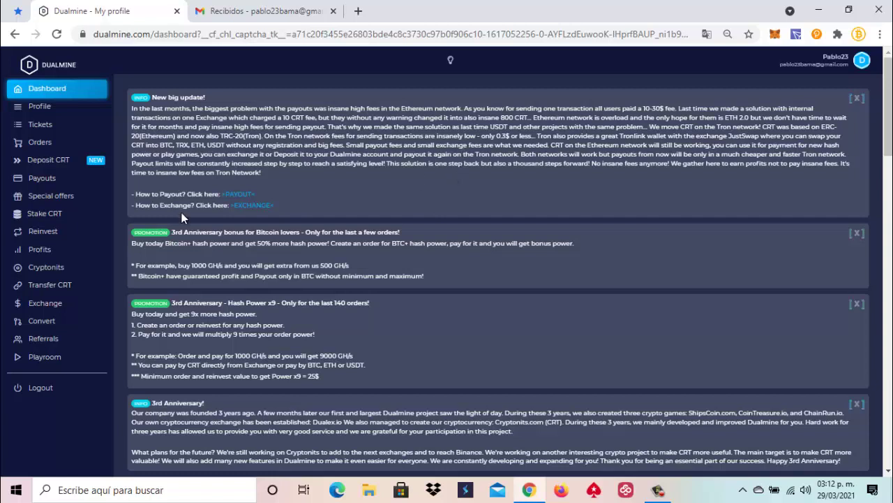
pyautogui.click(56, 184)
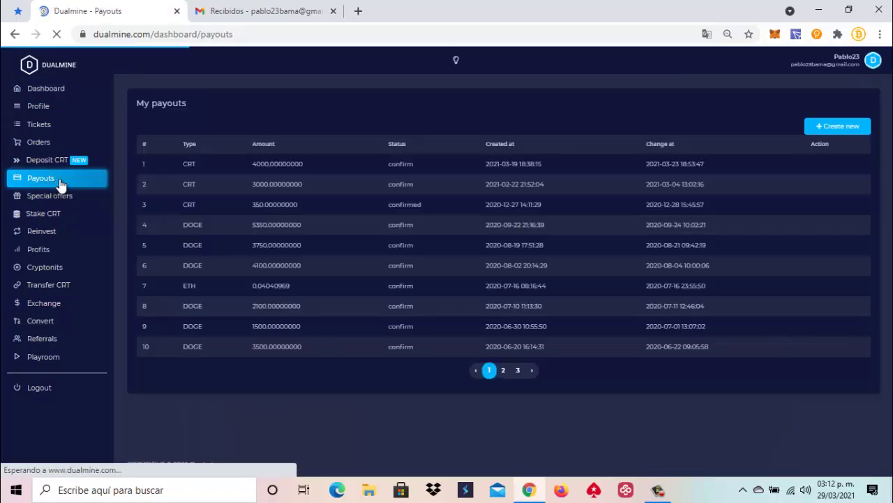
pyautogui.click(841, 130)
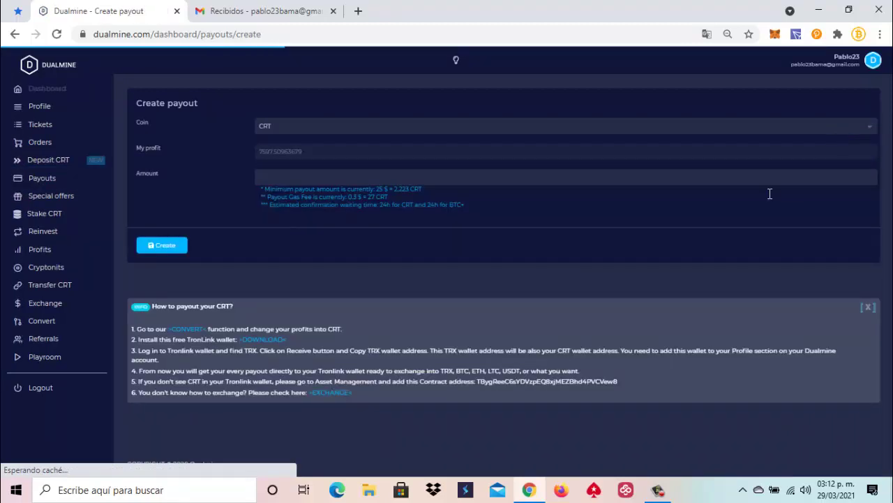
# - Try to create a CRT payout with an amount of 7000
pyautogui.click(285, 178)
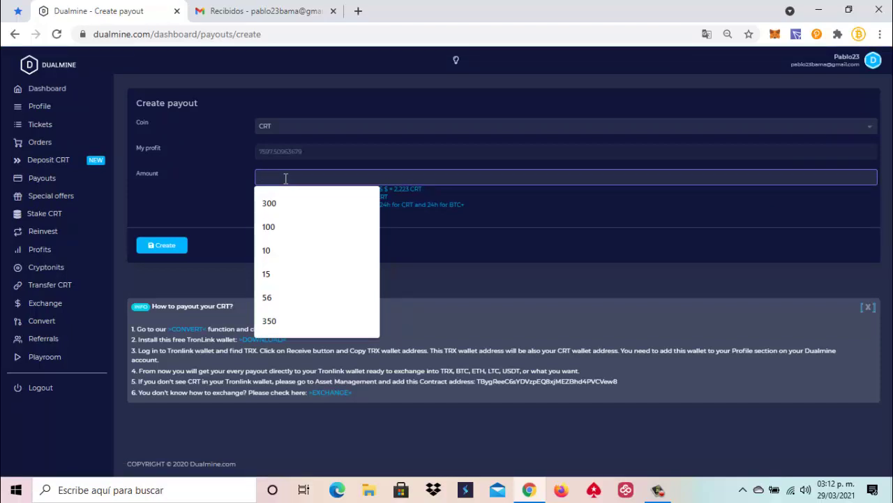
pyautogui.write('7')
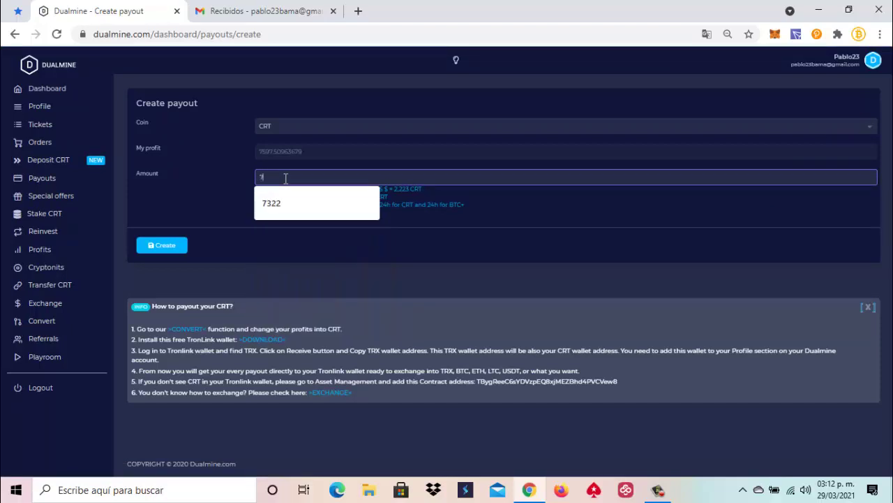
pyautogui.write('000')
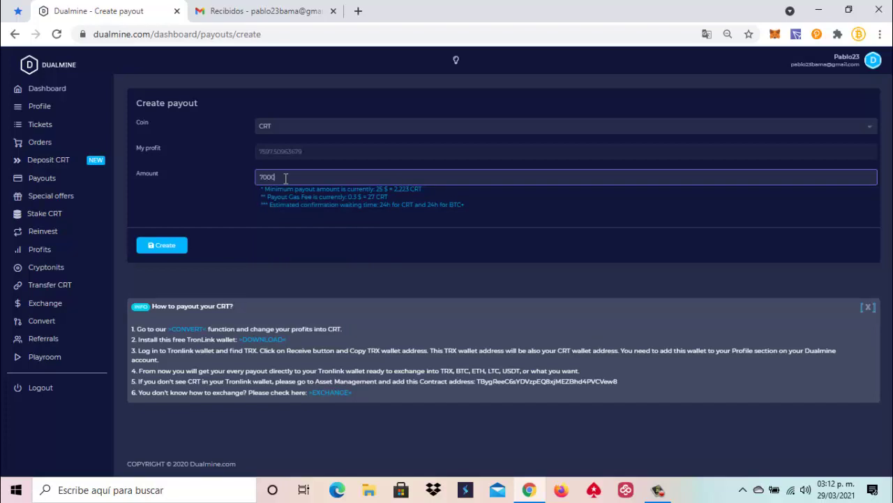
pyautogui.click(168, 247)
# - Replace the payout amount with 4100 CRT and submit the payout request
pyautogui.press('BackSpace')
pyautogui.press('BackSpace')
pyautogui.press('BackSpace')
pyautogui.press('BackSpace')
pyautogui.write('4100')
pyautogui.click(168, 250)
pyautogui.click(168, 250)
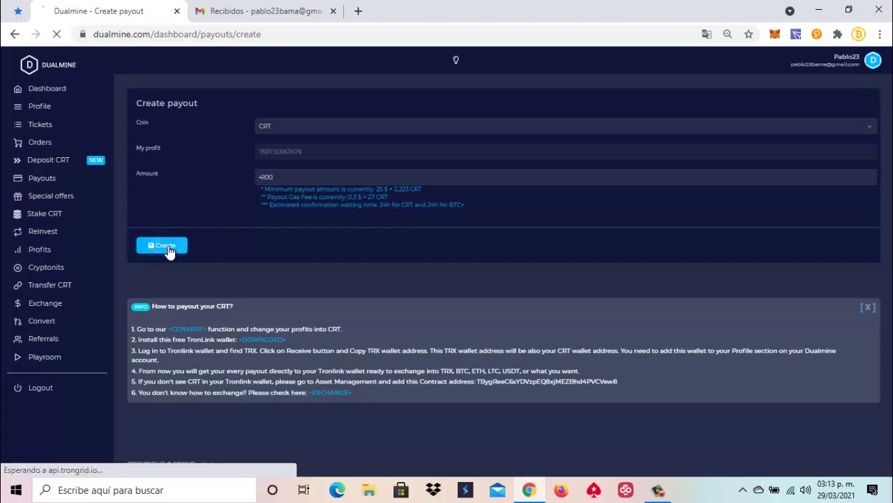